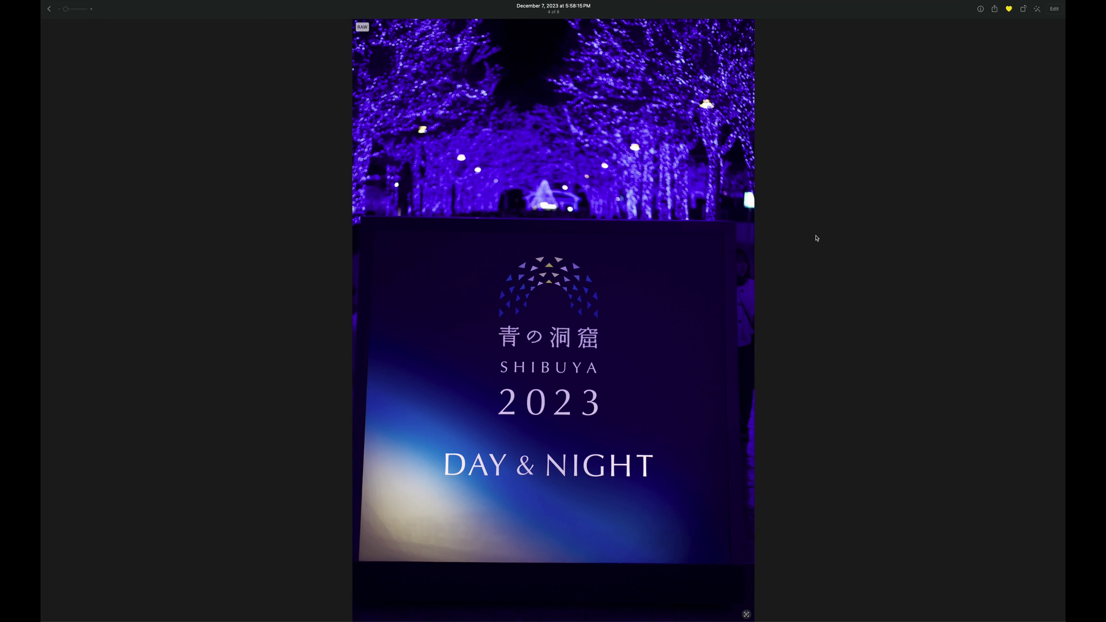
Step: Enter the Adjust view for the Shibuya 2023 RAW photo and scroll through its adjustments
{"action": "key", "text": "Return"}
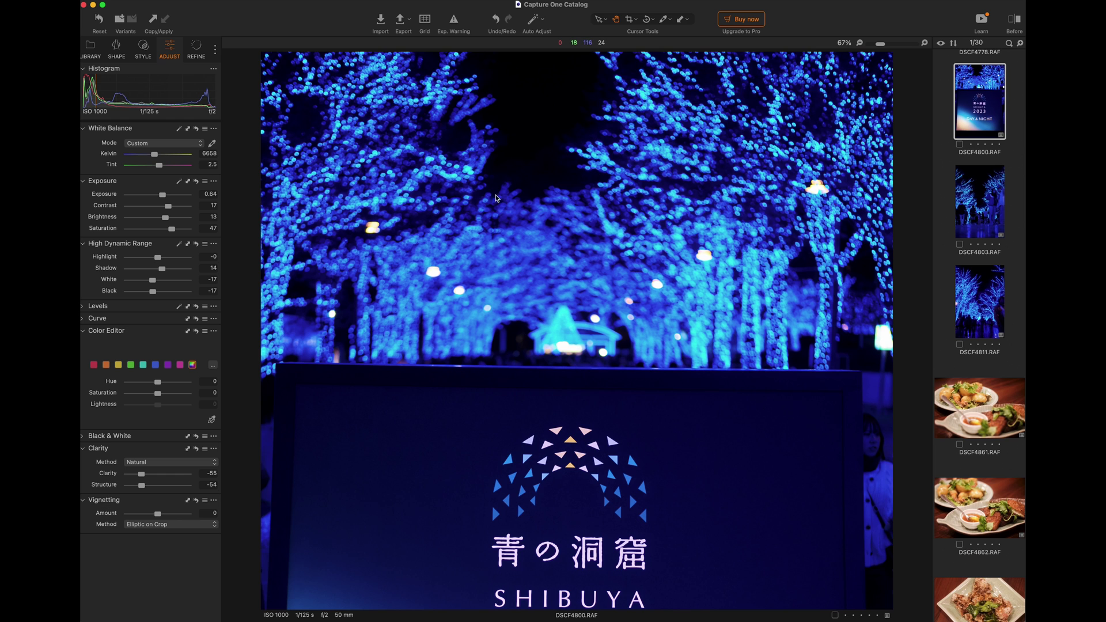
{"action": "scroll", "coordinate": [490, 229], "scroll_direction": "down", "scroll_amount": 4}
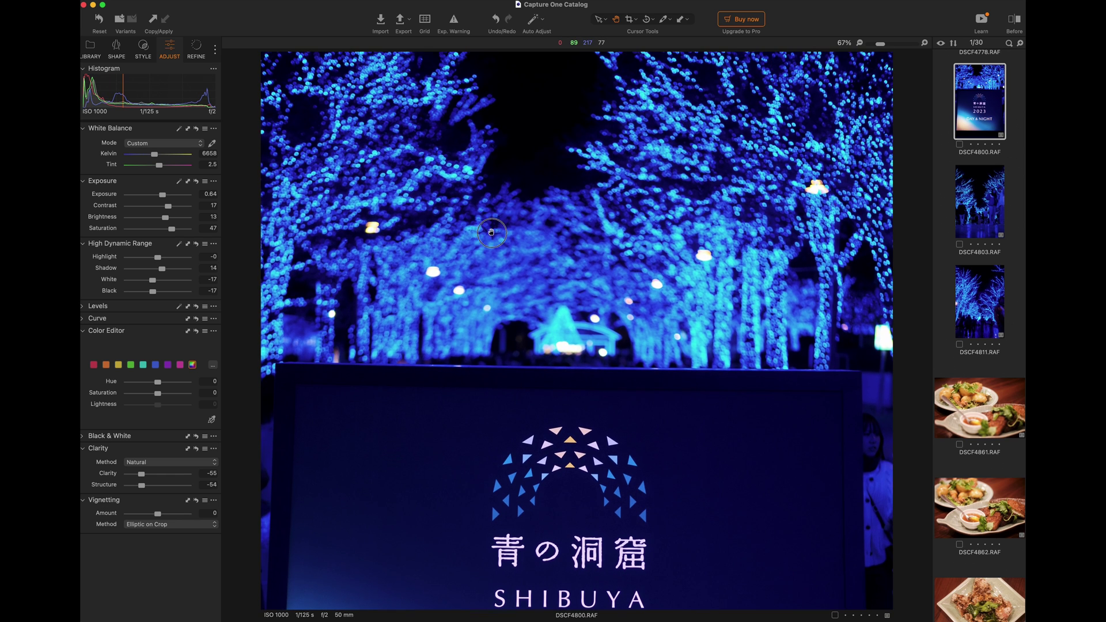
Step: Set white balance to 6045 K and HDR shadows to 73, with the viewer at Fit
{"action": "mouse_move", "coordinate": [156, 156]}
{"action": "left_mouse_down"}
{"action": "mouse_move", "coordinate": [190, 158]}
{"action": "mouse_move", "coordinate": [133, 158]}
{"action": "mouse_move", "coordinate": [153, 158]}
{"action": "left_mouse_up"}
{"action": "mouse_move", "coordinate": [161, 272]}
{"action": "left_mouse_down"}
{"action": "mouse_move", "coordinate": [195, 270]}
{"action": "mouse_move", "coordinate": [133, 271]}
{"action": "mouse_move", "coordinate": [179, 271]}
{"action": "left_mouse_up"}
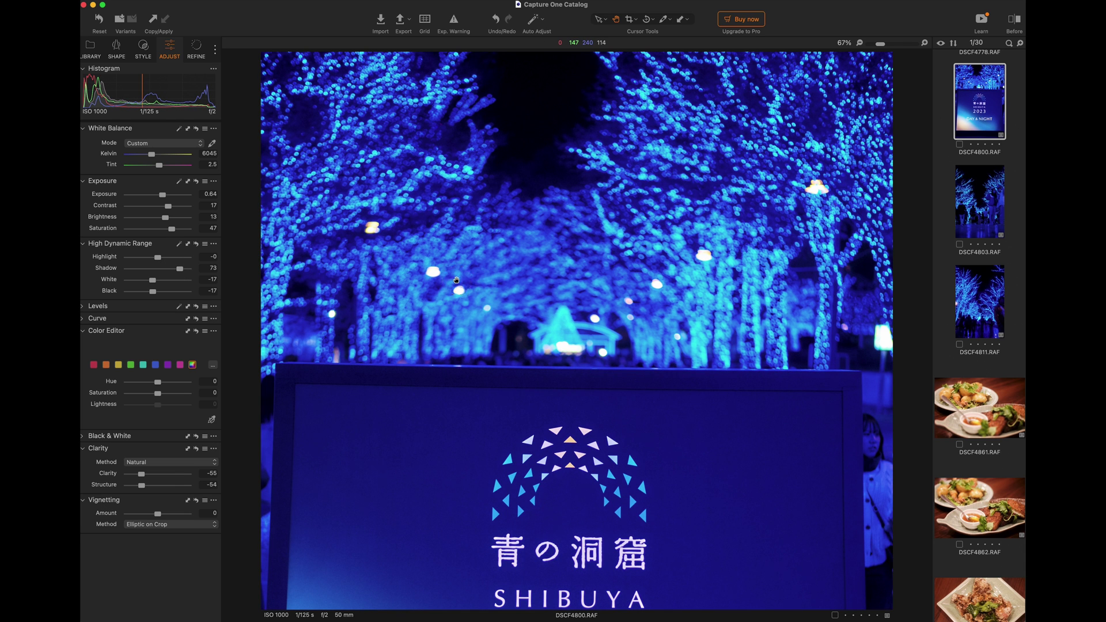
{"action": "left_click", "coordinate": [441, 264]}
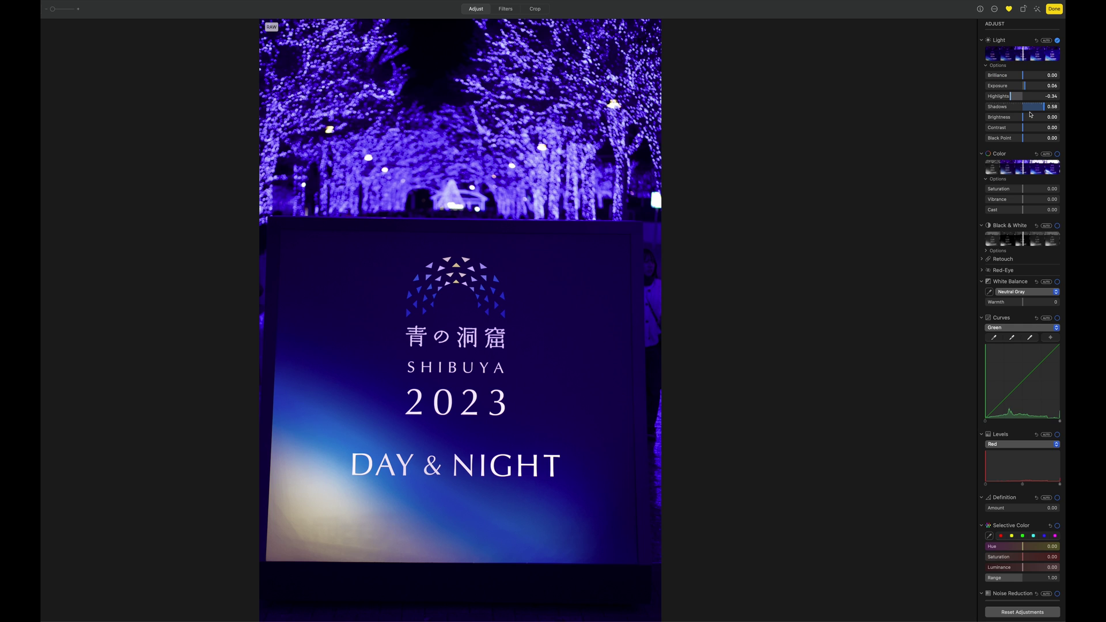
Step: Set black point to -0.06, bend then reset the Green curve, and shift blue Selective Color
{"action": "scroll", "coordinate": [1025, 116], "scroll_direction": "down", "scroll_amount": 1}
{"action": "left_click_drag", "start_coordinate": [1015, 116], "coordinate": [1022, 117]}
{"action": "scroll", "coordinate": [1026, 119], "scroll_direction": "down", "scroll_amount": 1}
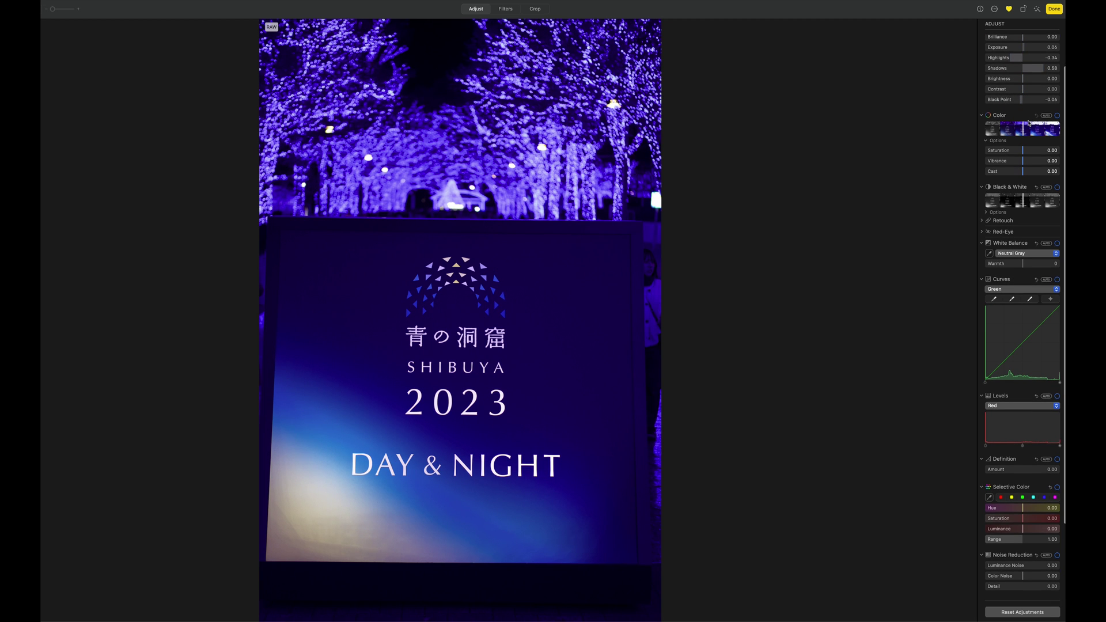
{"action": "left_click_drag", "start_coordinate": [1029, 340], "coordinate": [1021, 336]}
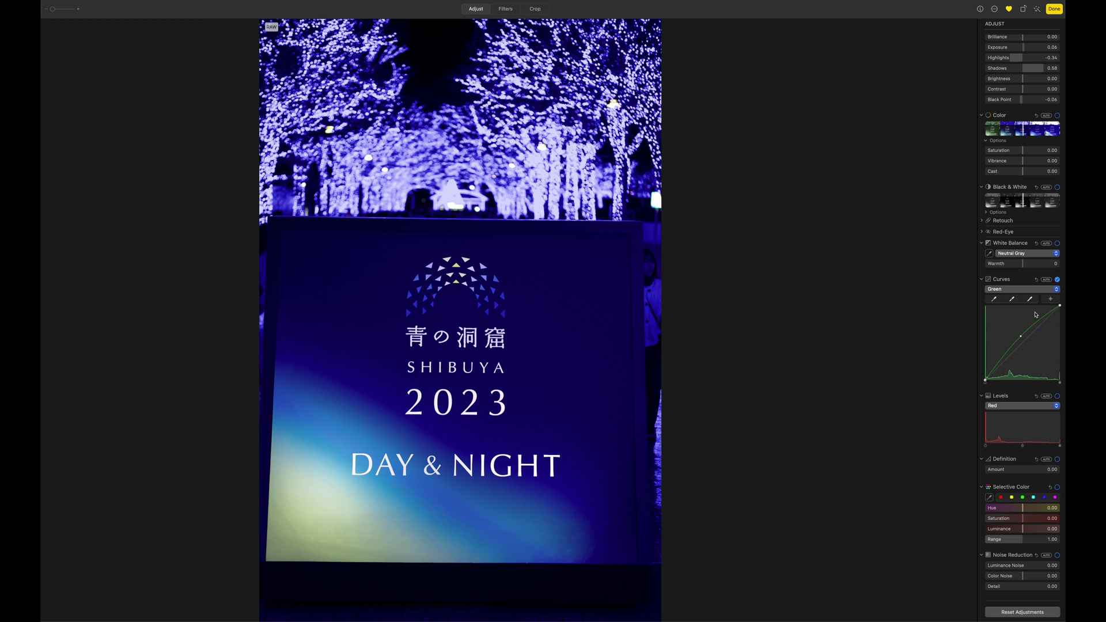
{"action": "left_click", "coordinate": [1037, 281]}
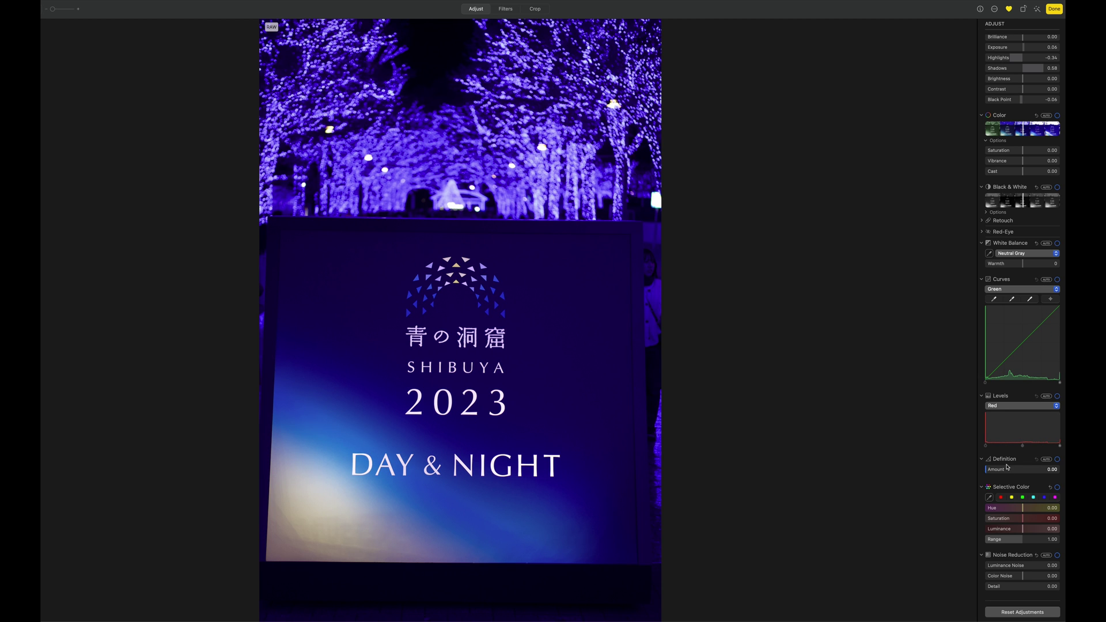
{"action": "scroll", "coordinate": [1009, 464], "scroll_direction": "down", "scroll_amount": 5}
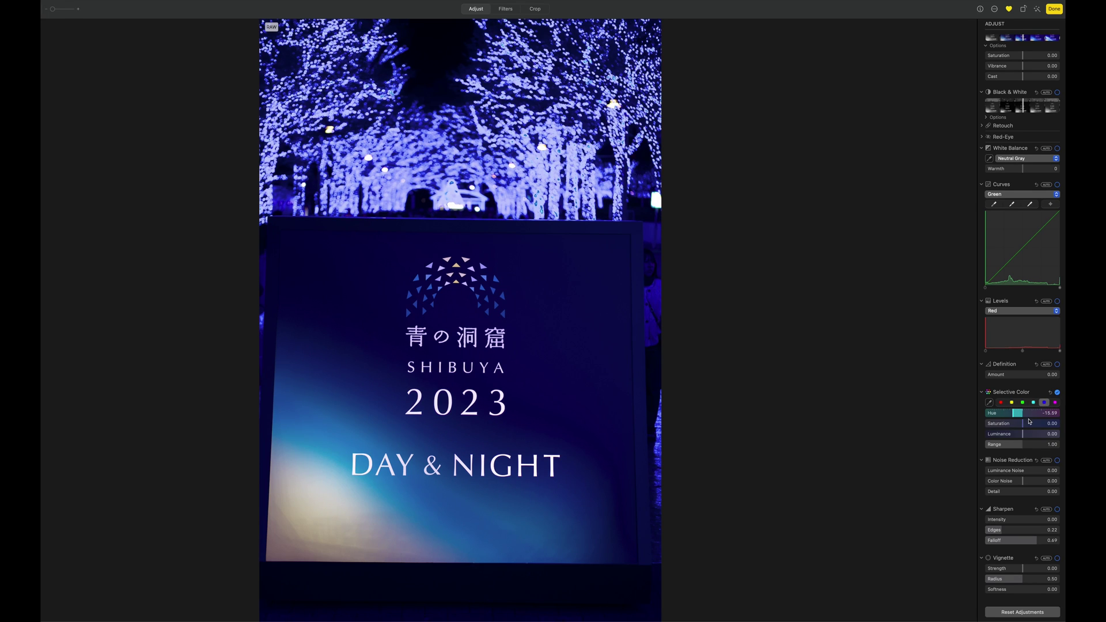
{"action": "left_click_drag", "start_coordinate": [1024, 434], "coordinate": [1034, 446]}
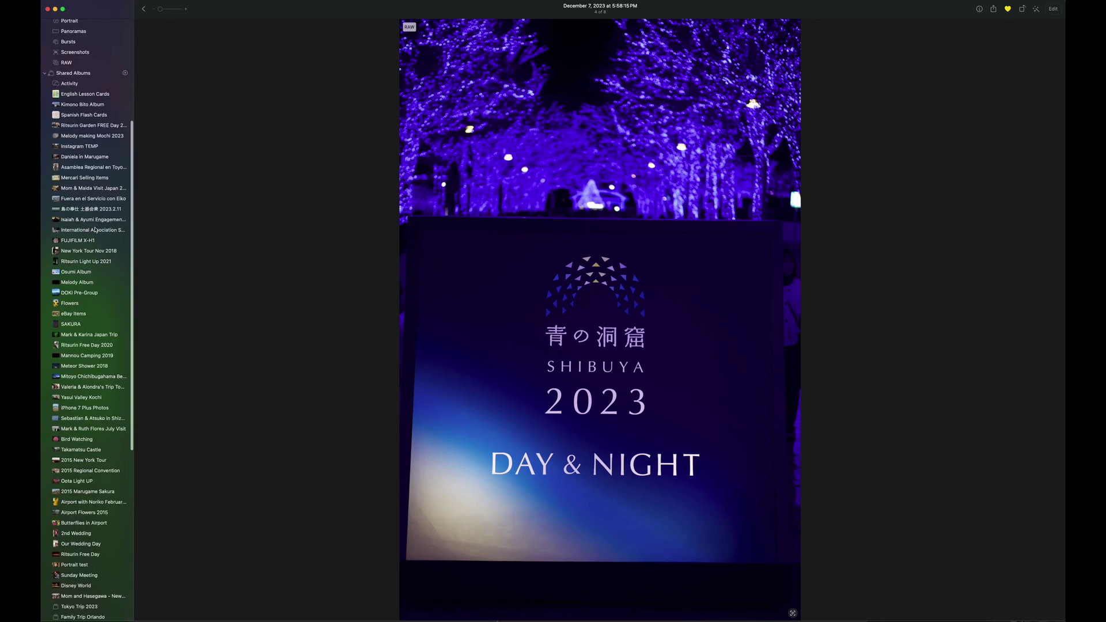
Step: Collapse Shared Albums, view the XH1 Pergear longexposure album, then show the eight Favorites photos
{"action": "scroll", "coordinate": [95, 229], "scroll_direction": "down", "scroll_amount": 5}
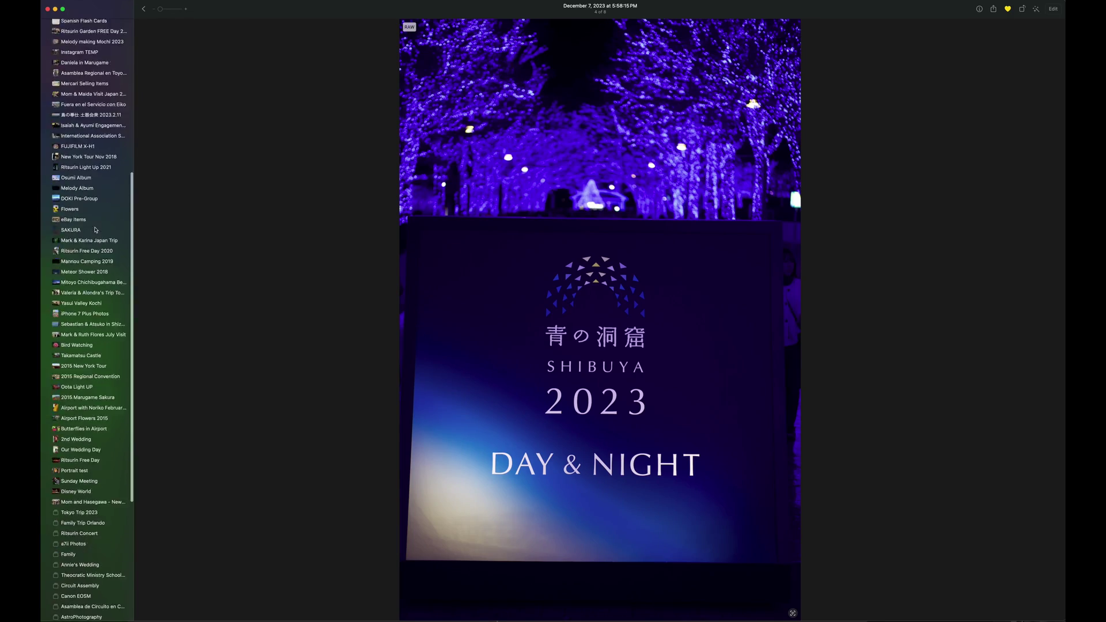
{"action": "scroll", "coordinate": [45, 252], "scroll_direction": "up", "scroll_amount": 8}
{"action": "left_click", "coordinate": [45, 259]}
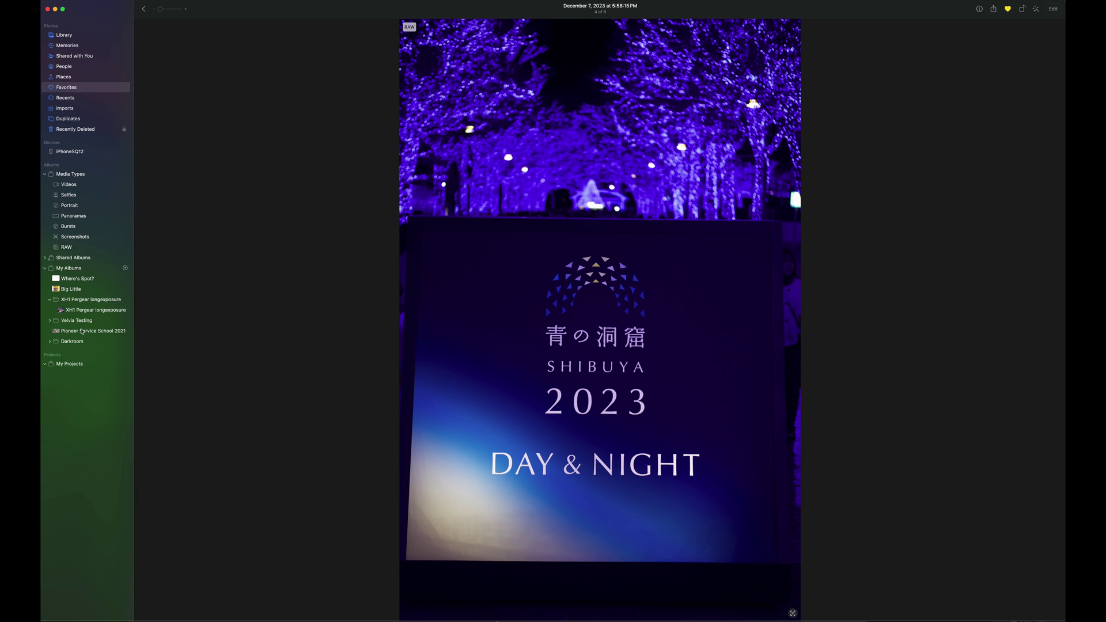
{"action": "left_click", "coordinate": [85, 310]}
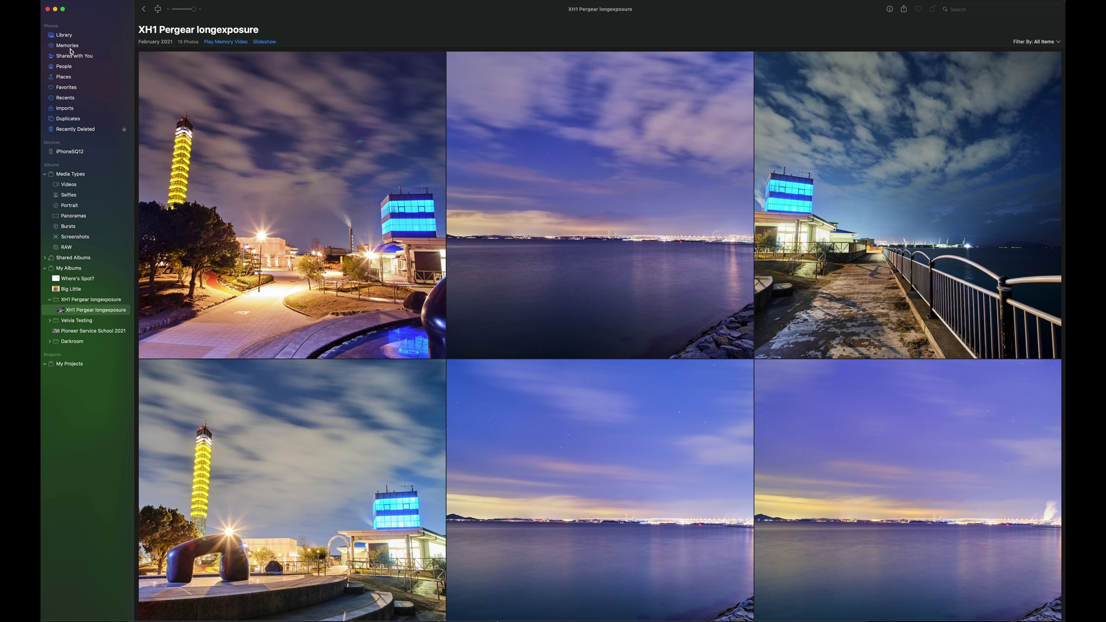
{"action": "left_click", "coordinate": [67, 88]}
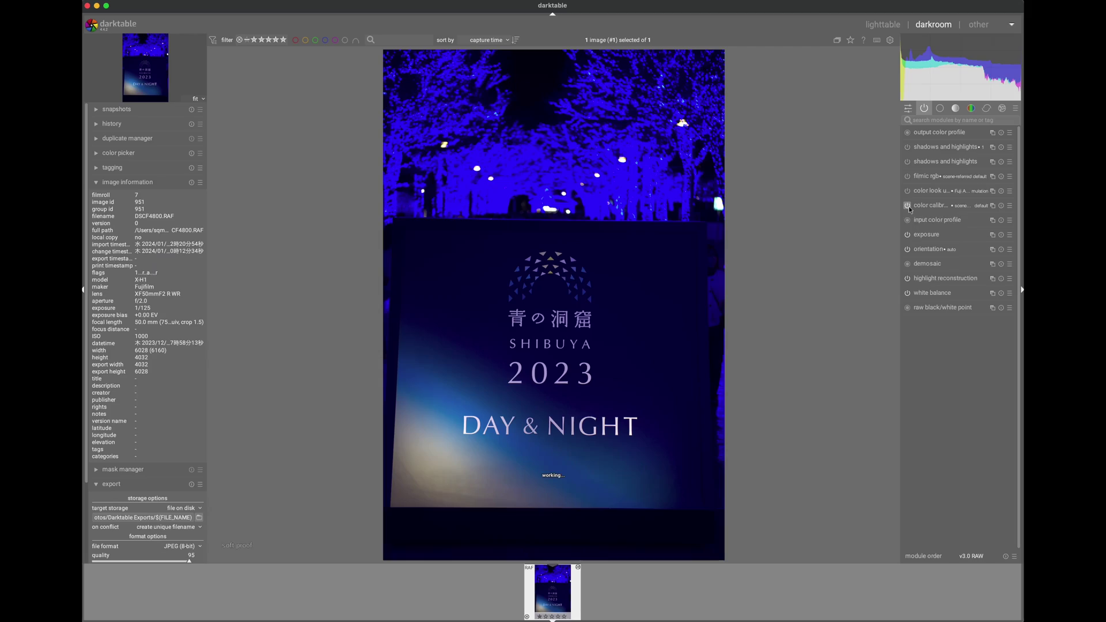
Step: Toggle the color calibration module off and back on, and bring up the color look up table presets
{"action": "left_click", "coordinate": [908, 205]}
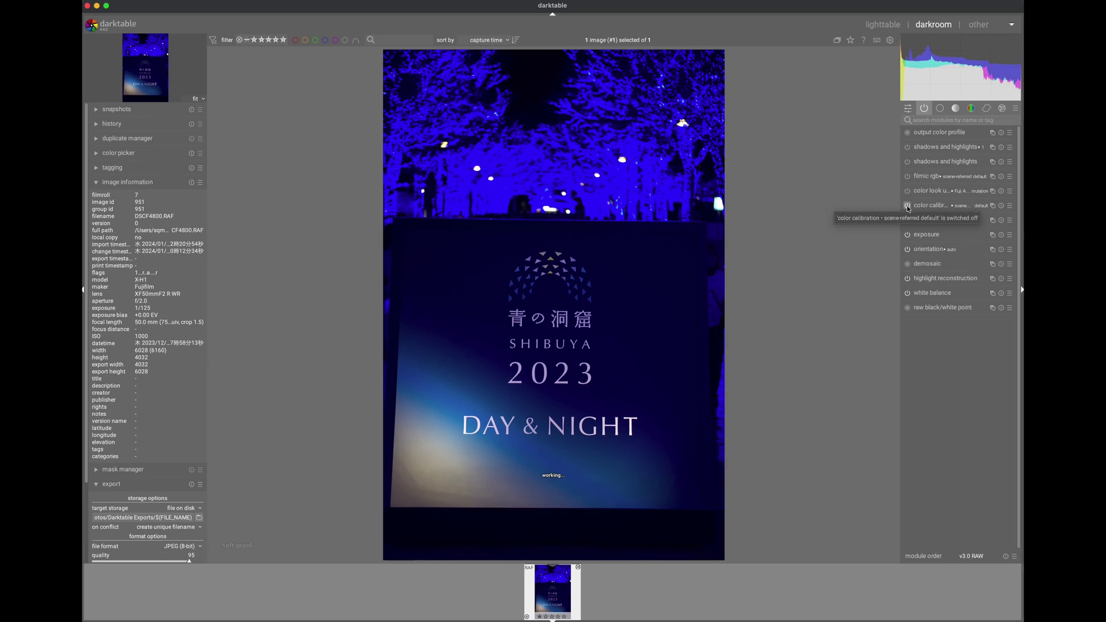
{"action": "left_click", "coordinate": [908, 206]}
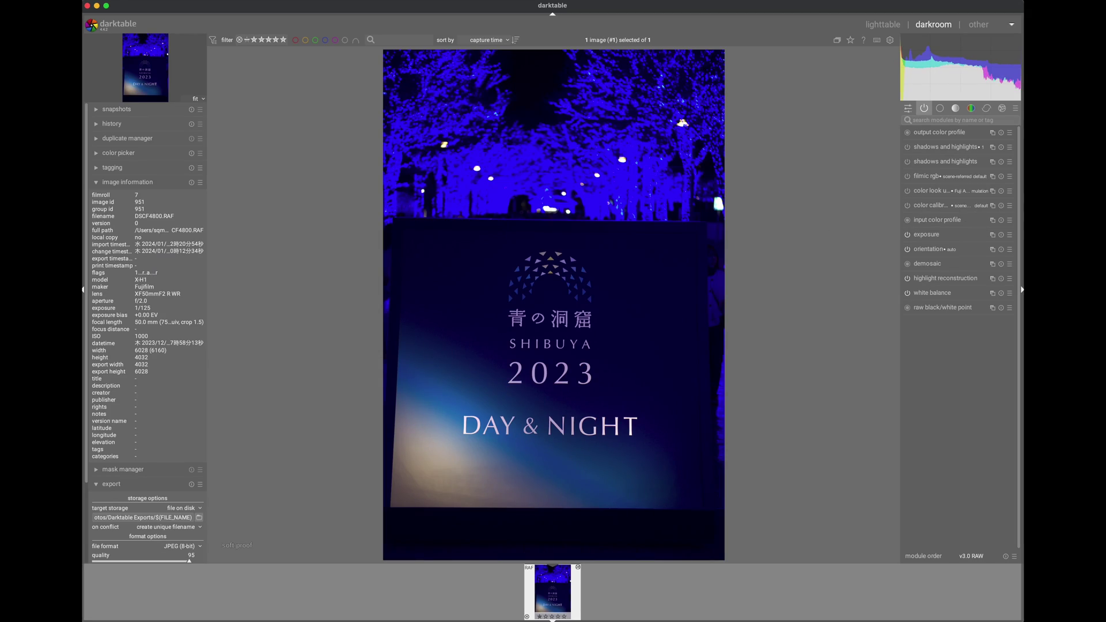
{"action": "left_click", "coordinate": [1011, 192]}
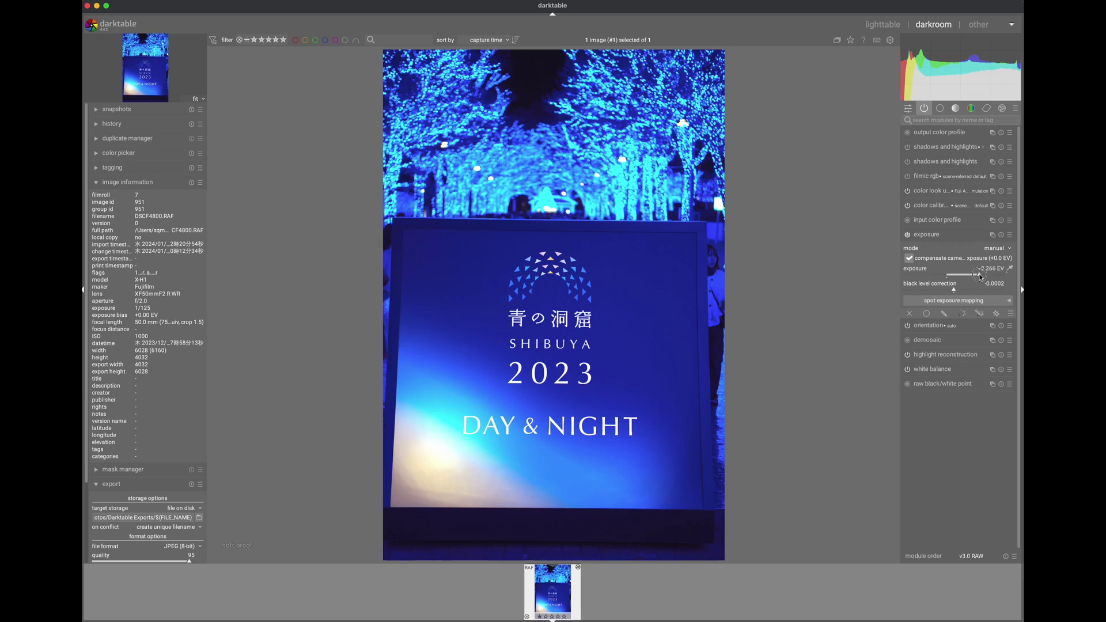
Step: Pull exposure back to about +1.318 EV and lift shadows and highlights' shadows to +37.38
{"action": "scroll", "coordinate": [967, 275], "scroll_direction": "down", "scroll_amount": 2}
{"action": "left_click_drag", "start_coordinate": [967, 277], "coordinate": [966, 279]}
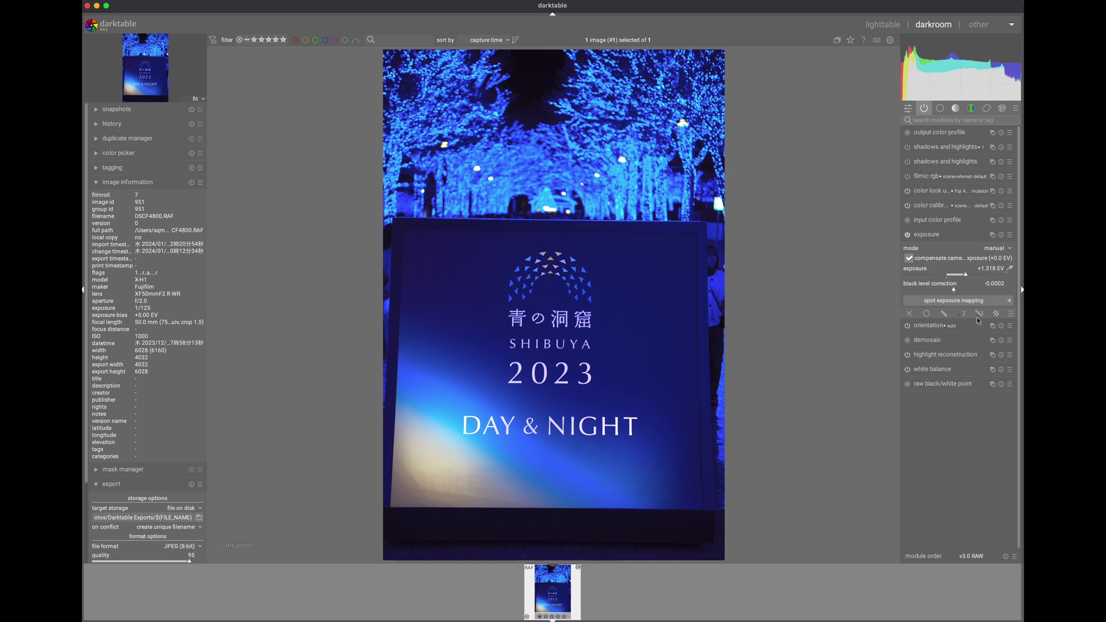
{"action": "left_click", "coordinate": [948, 149]}
{"action": "left_click_drag", "start_coordinate": [982, 169], "coordinate": [958, 184]}
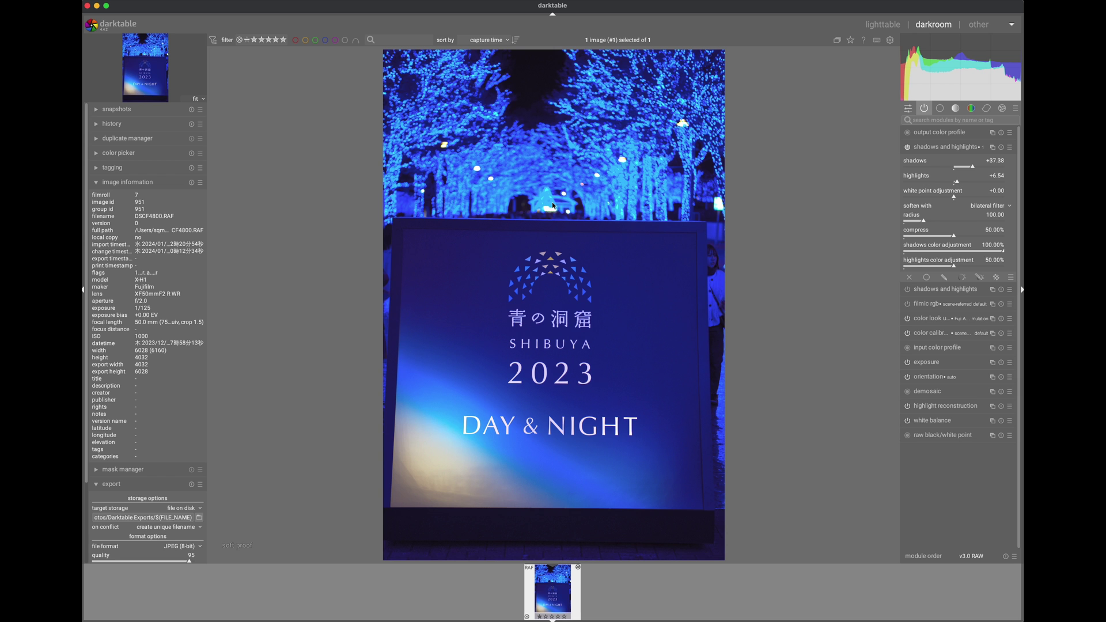
Step: Zoom into the image and lower highlights to -30.84 and white point adjustment to -1.59
{"action": "scroll", "coordinate": [551, 205], "scroll_direction": "up", "scroll_amount": 5}
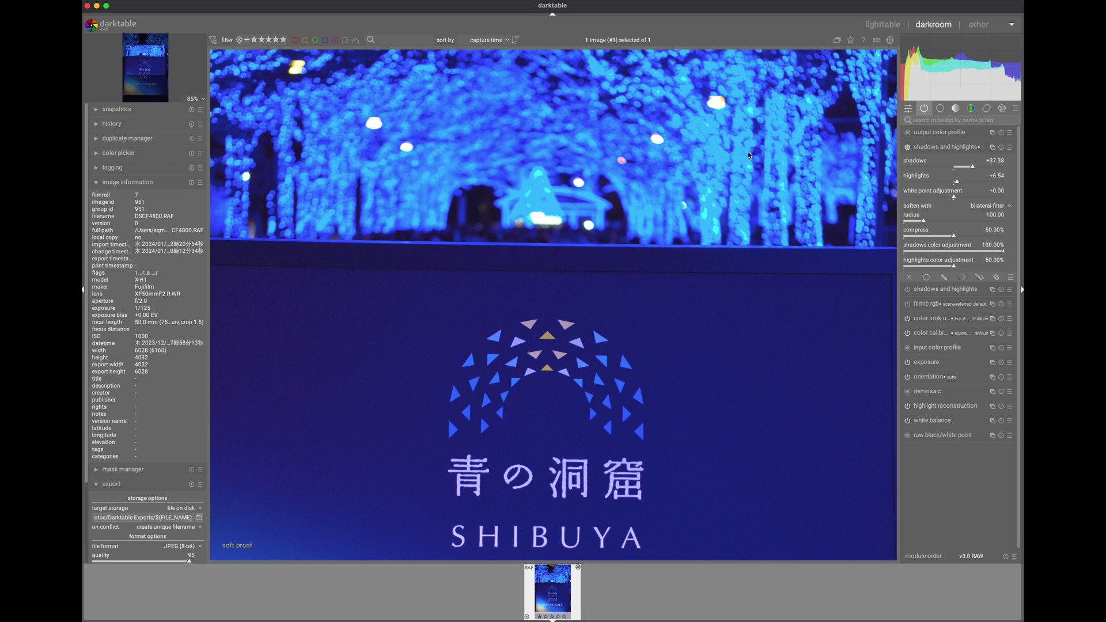
{"action": "scroll", "coordinate": [815, 160], "scroll_direction": "down", "scroll_amount": 2}
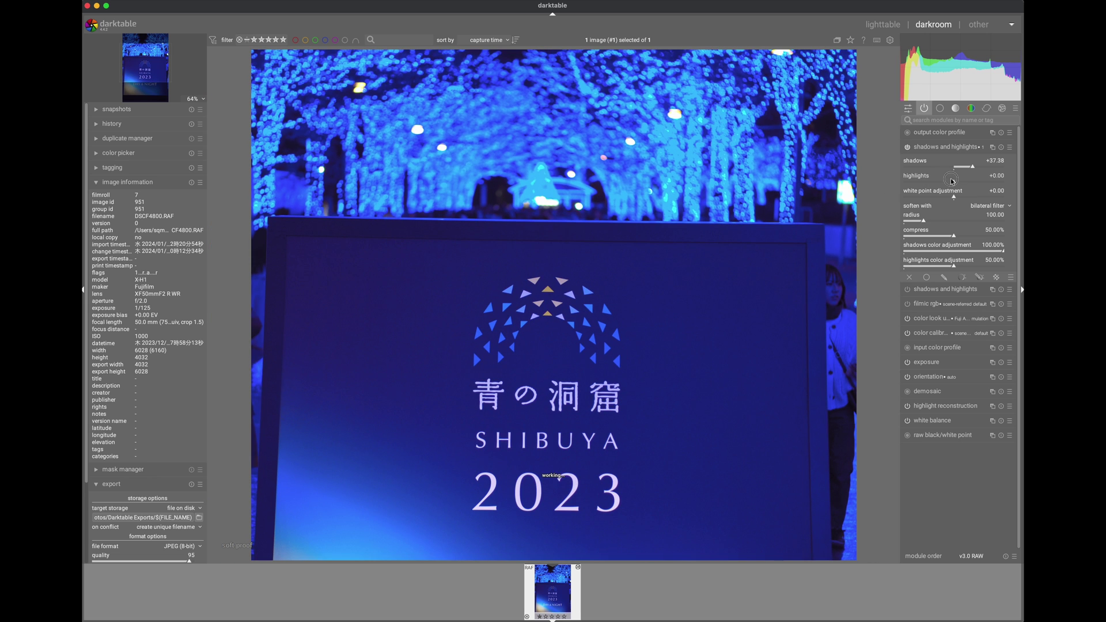
{"action": "scroll", "coordinate": [951, 198], "scroll_direction": "down", "scroll_amount": 5}
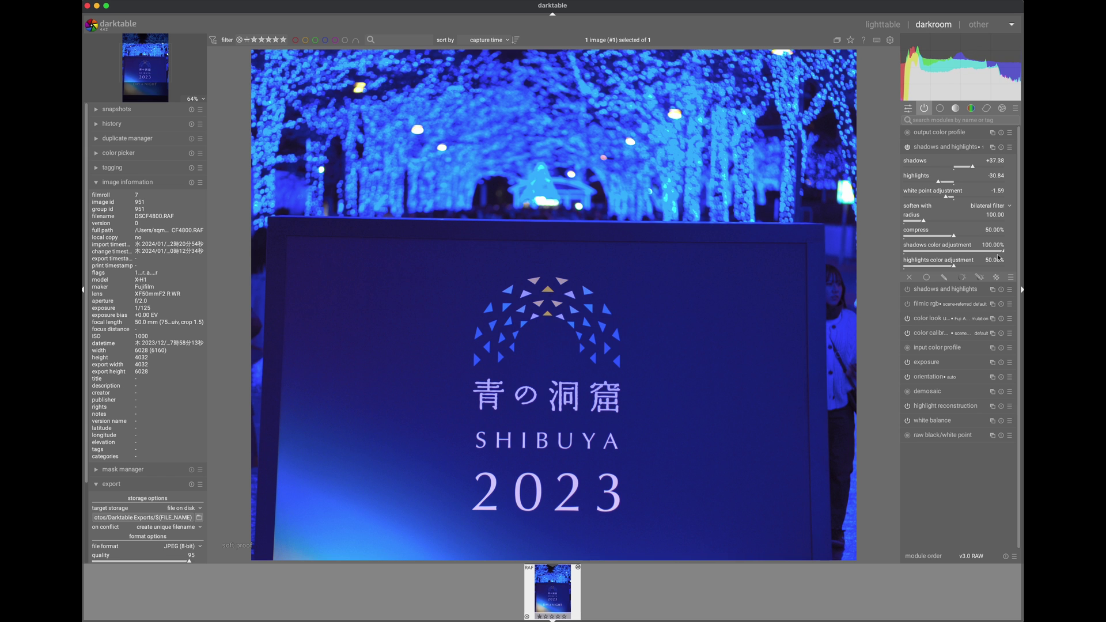
{"action": "left_click", "coordinate": [1009, 320]}
Step: Try Fuji Classic Chrome in the color look up table, then settle on Fuji Provia emulation
{"action": "left_click", "coordinate": [1009, 319]}
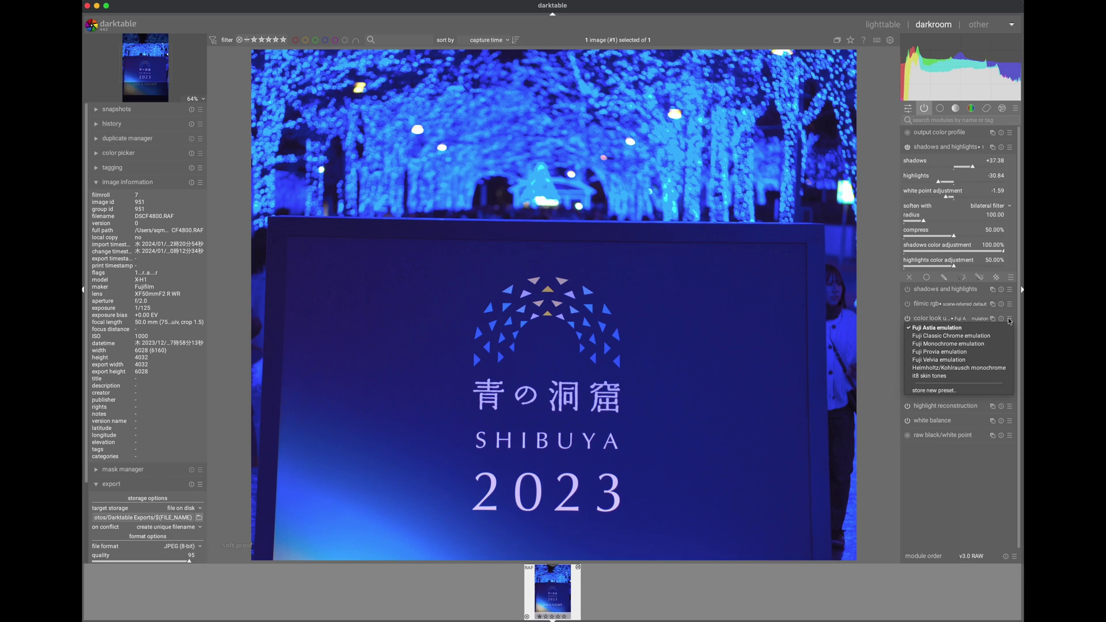
{"action": "left_click", "coordinate": [948, 336]}
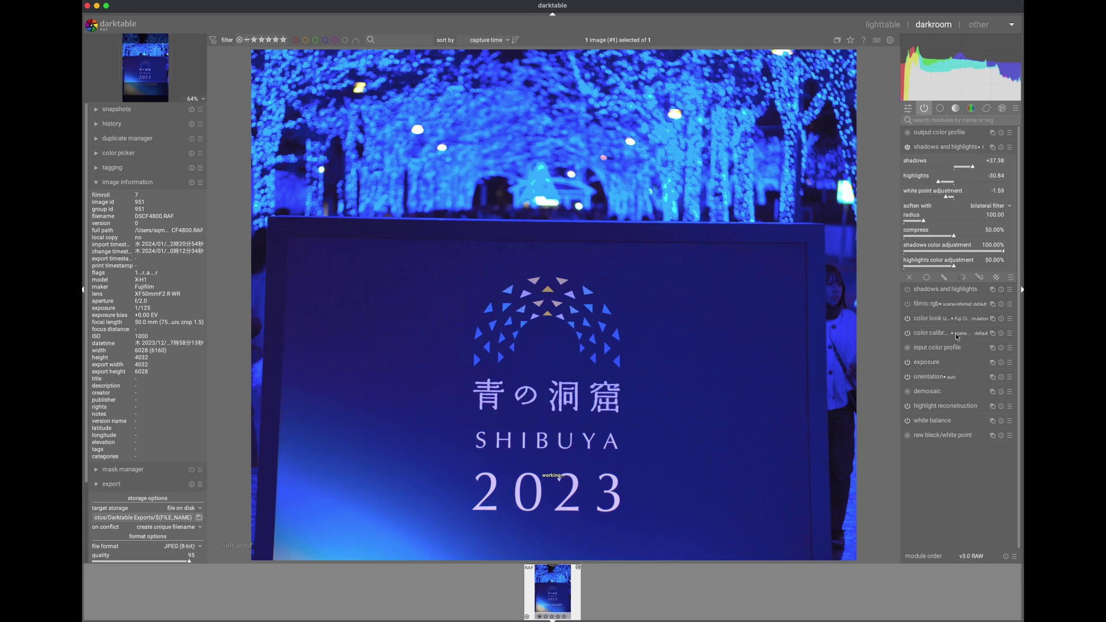
{"action": "left_click", "coordinate": [1010, 333]}
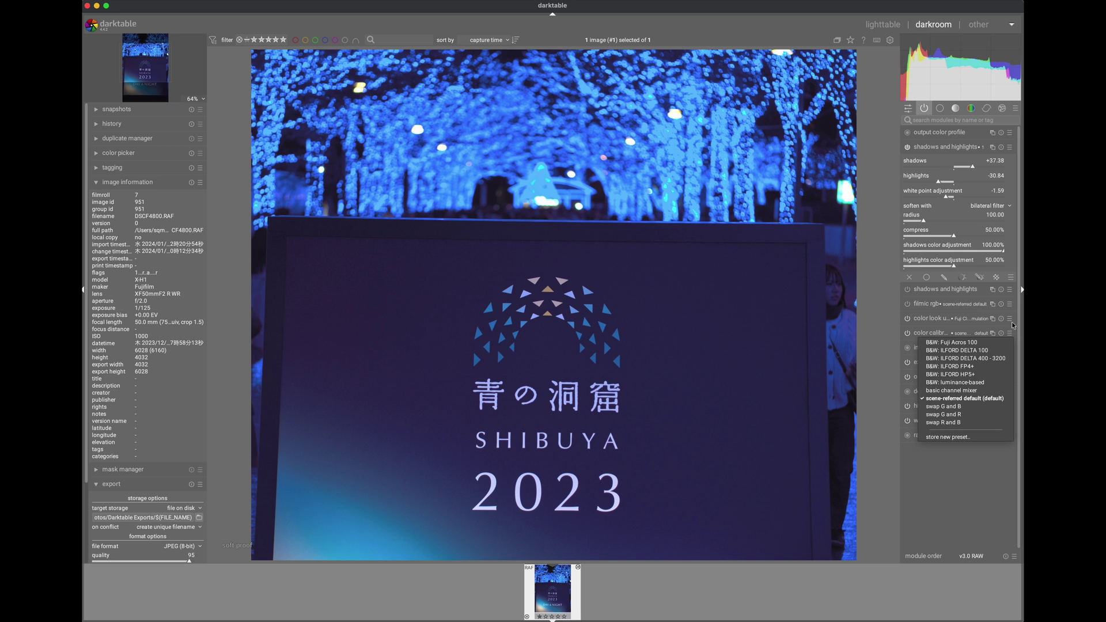
{"action": "left_click", "coordinate": [1011, 323]}
{"action": "left_click", "coordinate": [1010, 319]}
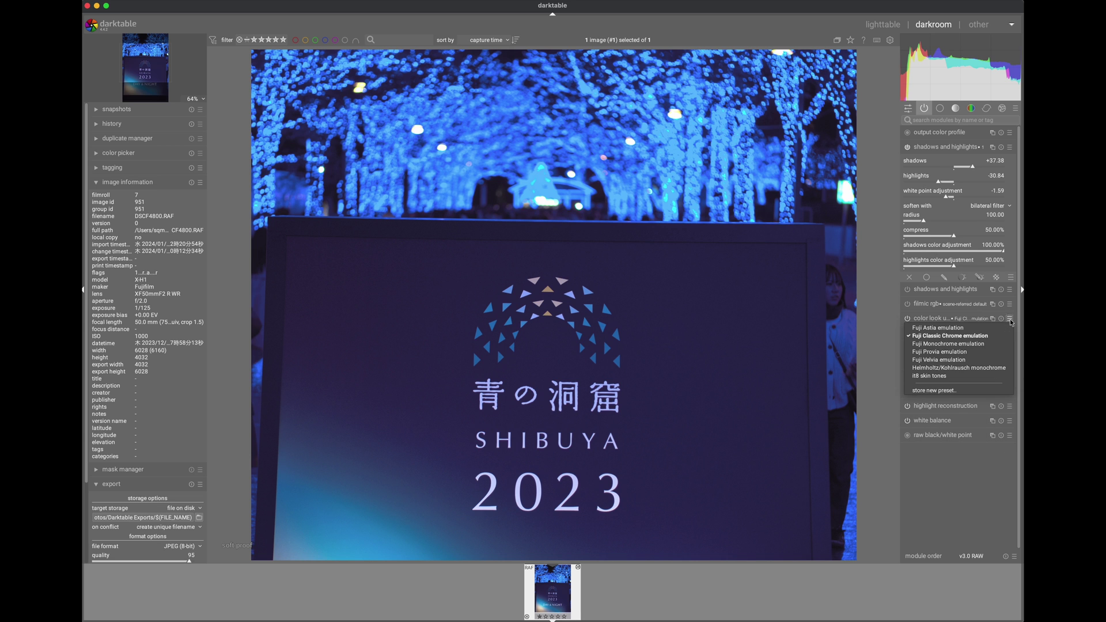
{"action": "left_click", "coordinate": [946, 352]}
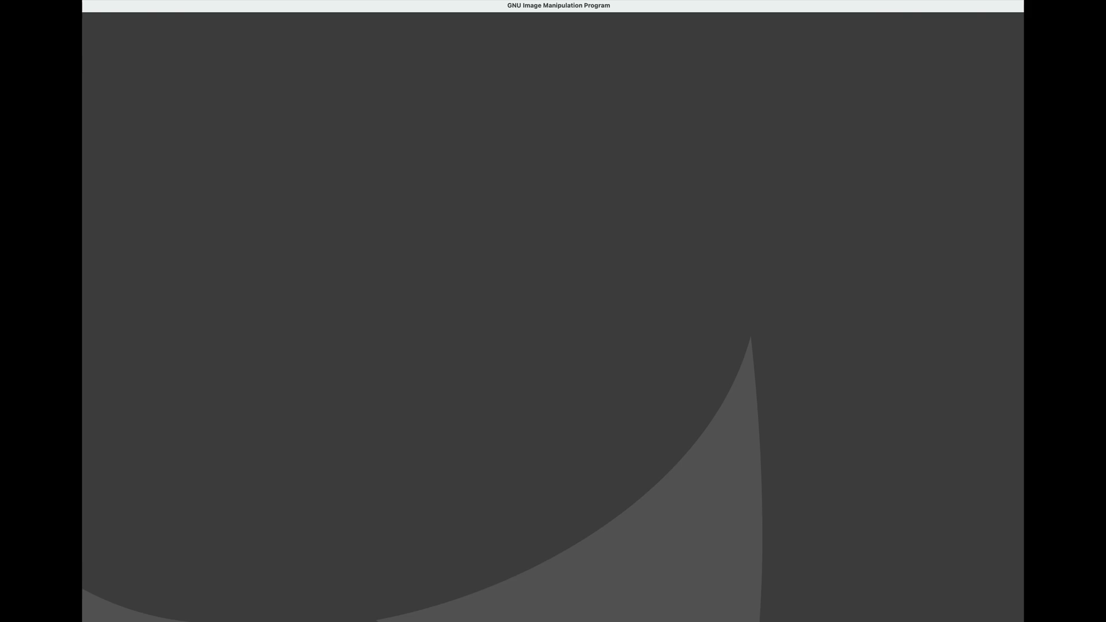
Step: Open the recently used RAW file DSCF6286.RAF in GIMP with Cmd+O
{"action": "key", "text": "super+o"}
{"action": "left_click", "coordinate": [194, 67]}
{"action": "left_click", "coordinate": [254, 56]}
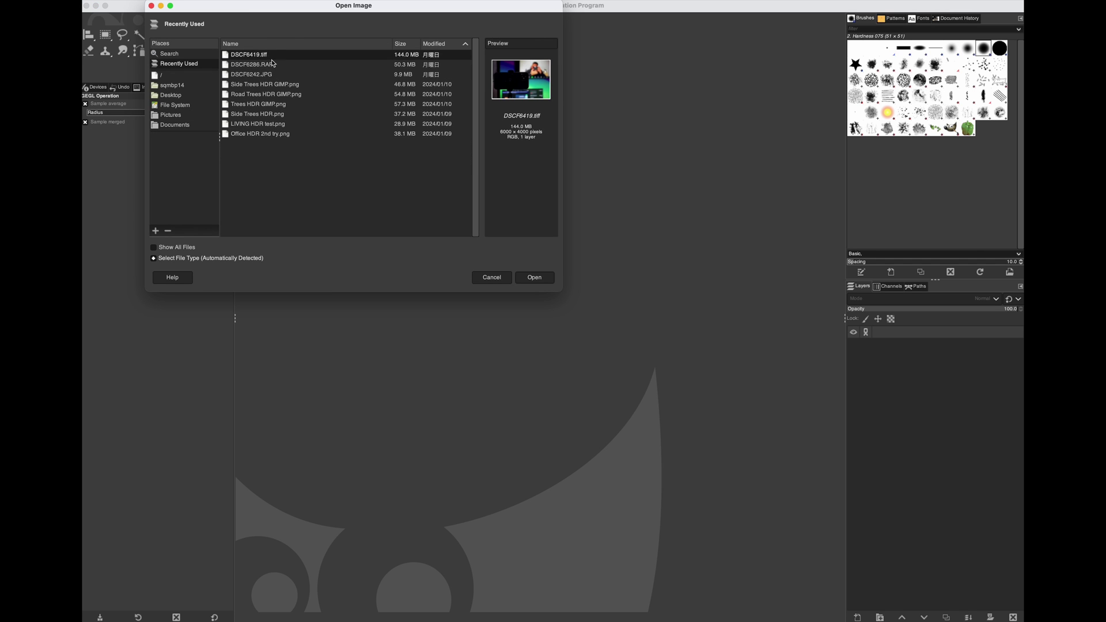
{"action": "left_click", "coordinate": [269, 65]}
{"action": "left_click", "coordinate": [536, 278]}
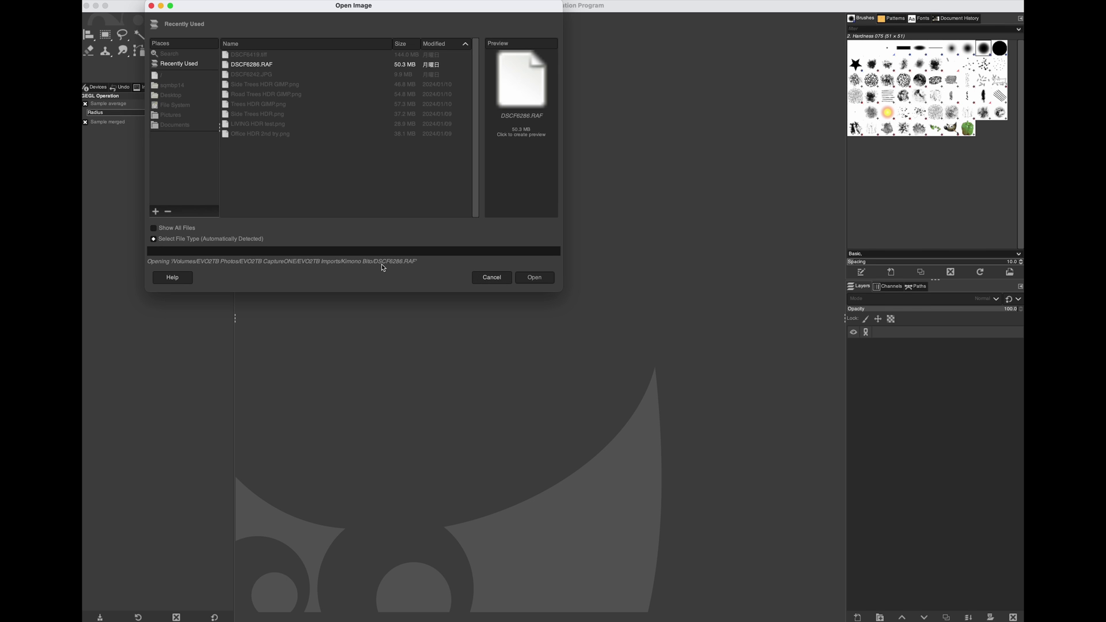